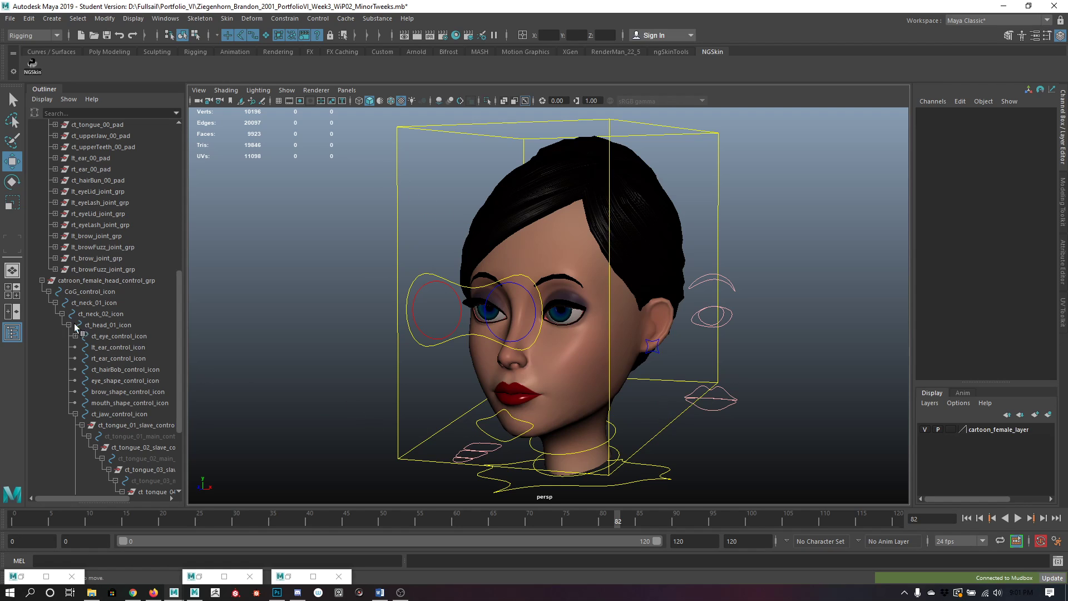
Collapse the head control group in the Outliner so only the head joint groups stay listed.
{"action": "left_click", "coordinate": [42, 280]}
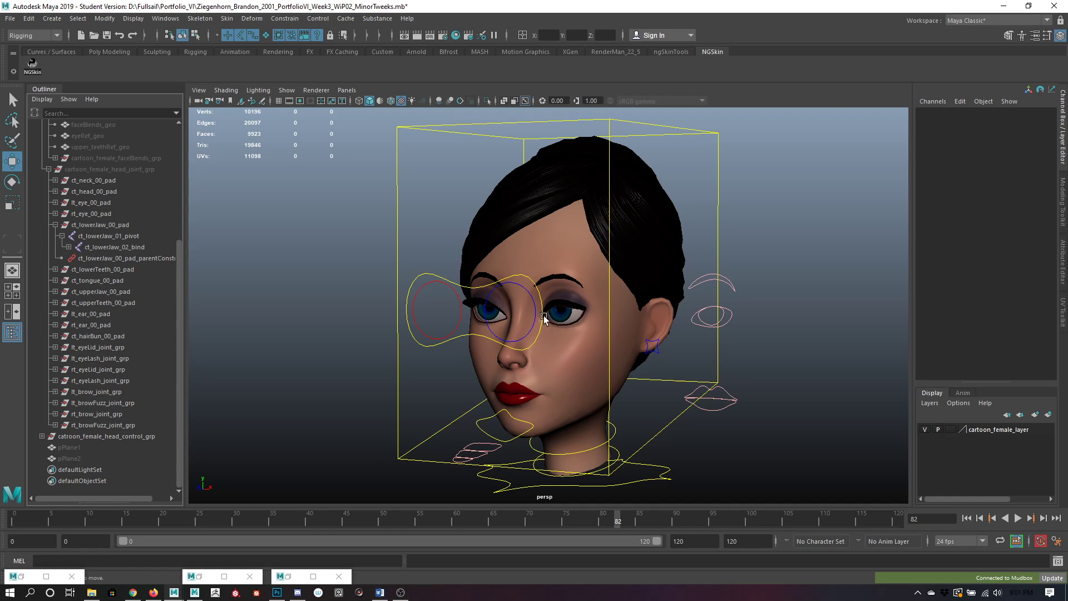
Slide the eye aim control sideways to test the eyes, then reset its Translate X to 0.
{"action": "left_click", "coordinate": [476, 287]}
{"action": "middle_click_drag", "start_coordinate": [478, 295], "coordinate": [497, 341]}
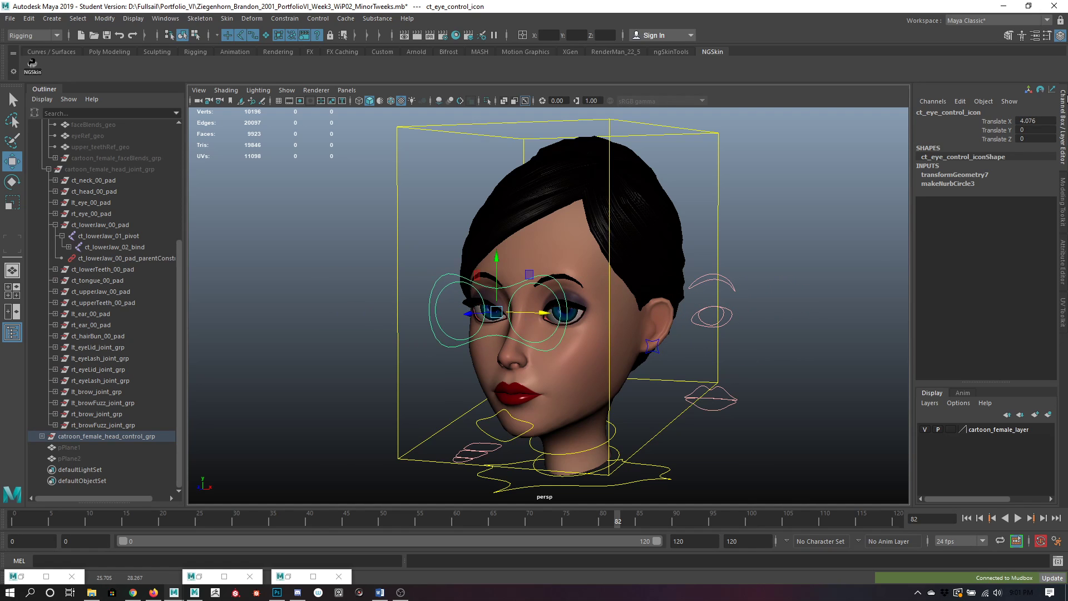
{"action": "double_click", "coordinate": [1026, 121]}
{"action": "type", "text": "0"}
{"action": "key", "text": "Return"}
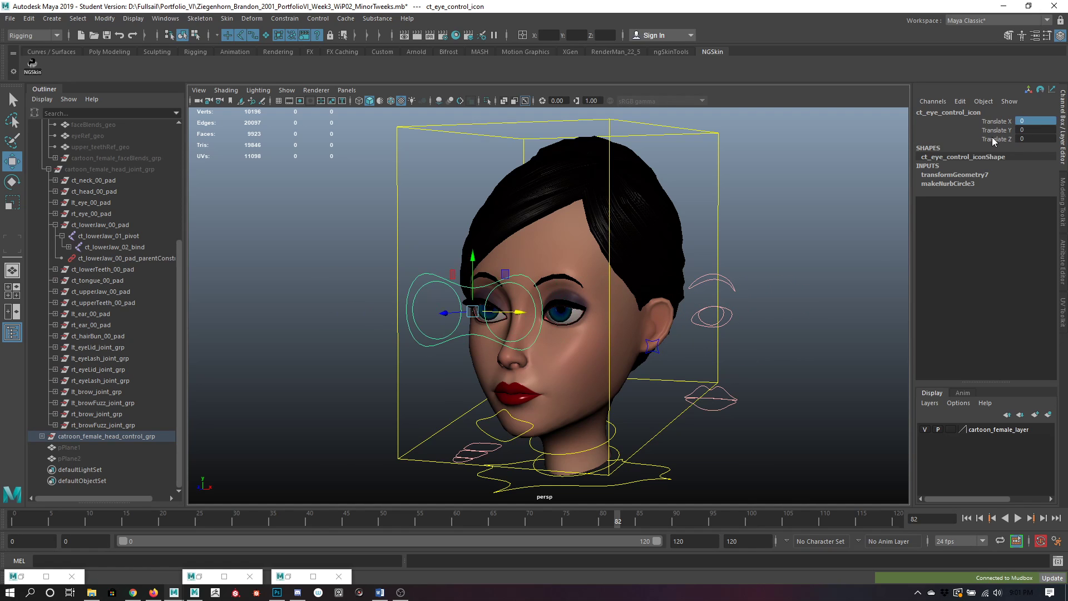
Test the eye shape control's LT Lower Eye Lid ADJ, reset it to 0, and select the mouth control.
{"action": "left_click", "coordinate": [702, 326]}
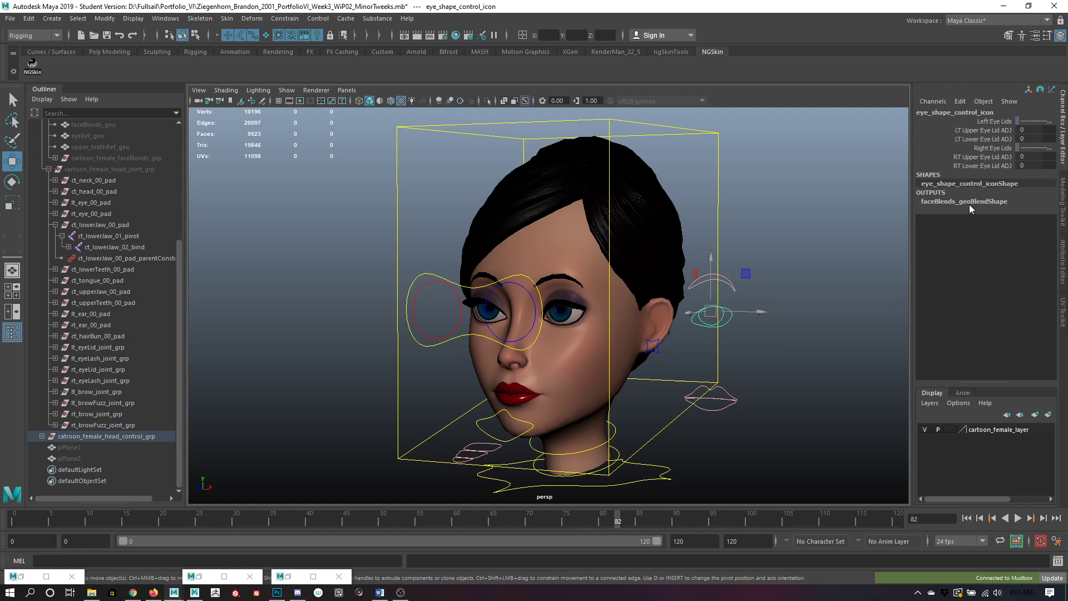
{"action": "left_click", "coordinate": [983, 139]}
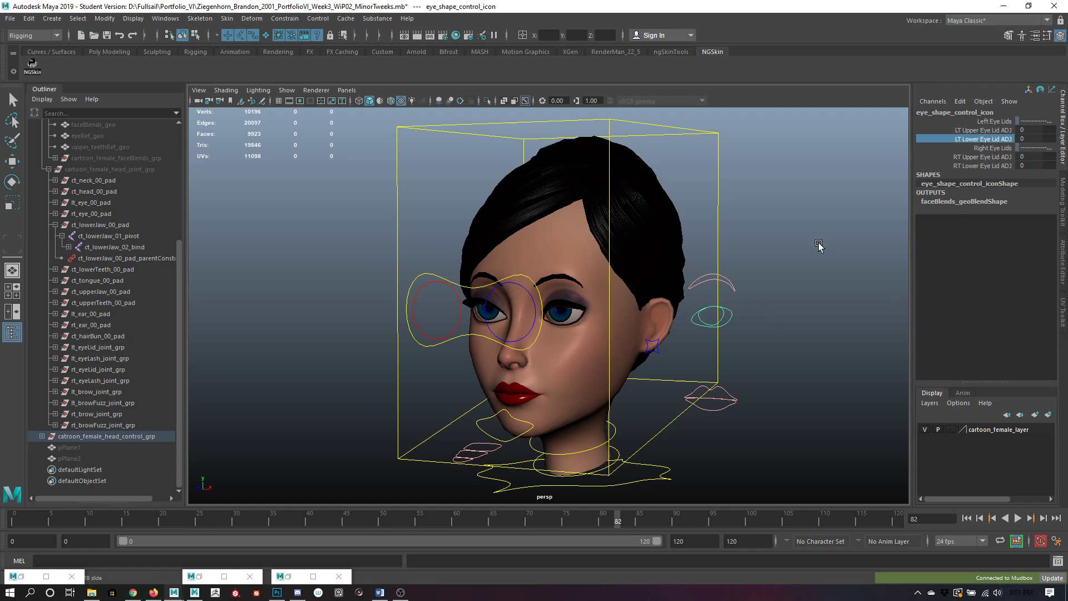
{"action": "mouse_move", "coordinate": [819, 246]}
{"action": "middle_mouse_down"}
{"action": "mouse_move", "coordinate": [813, 256]}
{"action": "mouse_move", "coordinate": [777, 243]}
{"action": "mouse_move", "coordinate": [832, 255]}
{"action": "mouse_move", "coordinate": [756, 244]}
{"action": "mouse_move", "coordinate": [831, 259]}
{"action": "middle_mouse_up"}
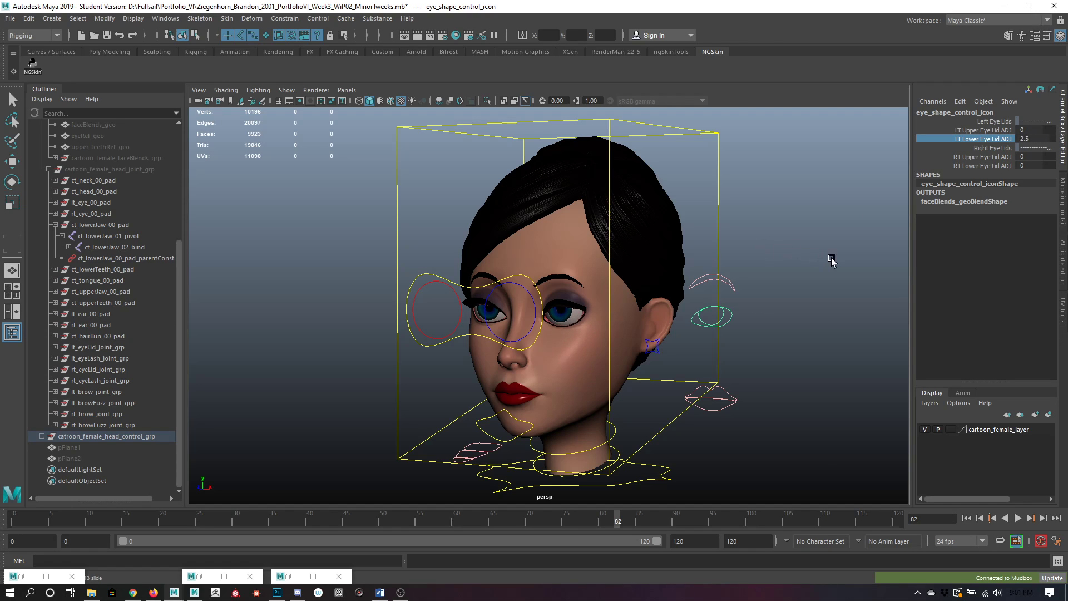
{"action": "left_click", "coordinate": [1034, 139]}
{"action": "type", "text": "0"}
{"action": "key", "text": "Return"}
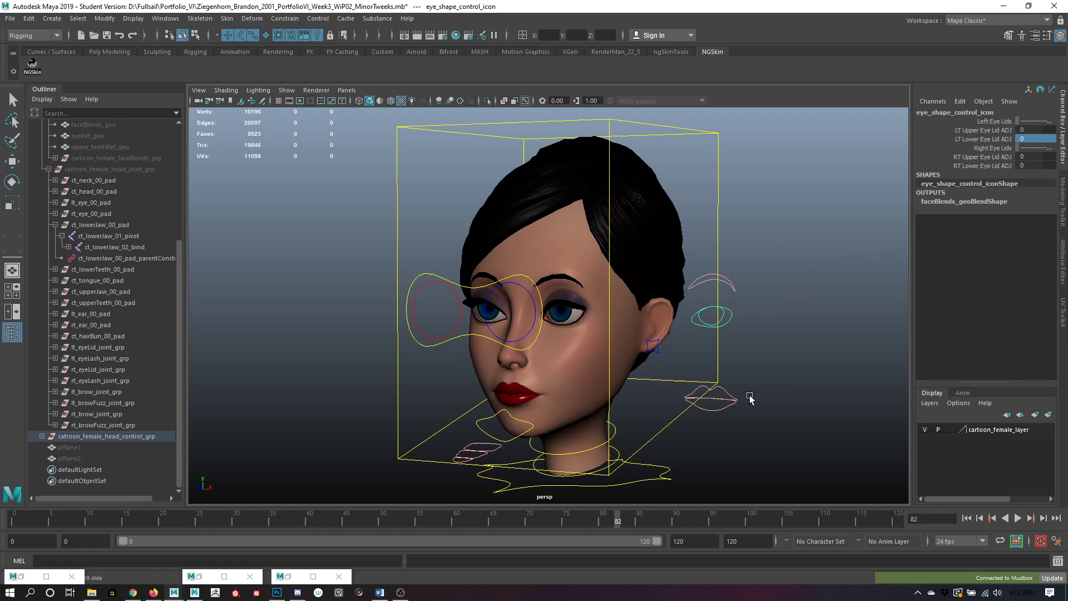
{"action": "left_click", "coordinate": [710, 414]}
{"action": "key", "text": "w"}
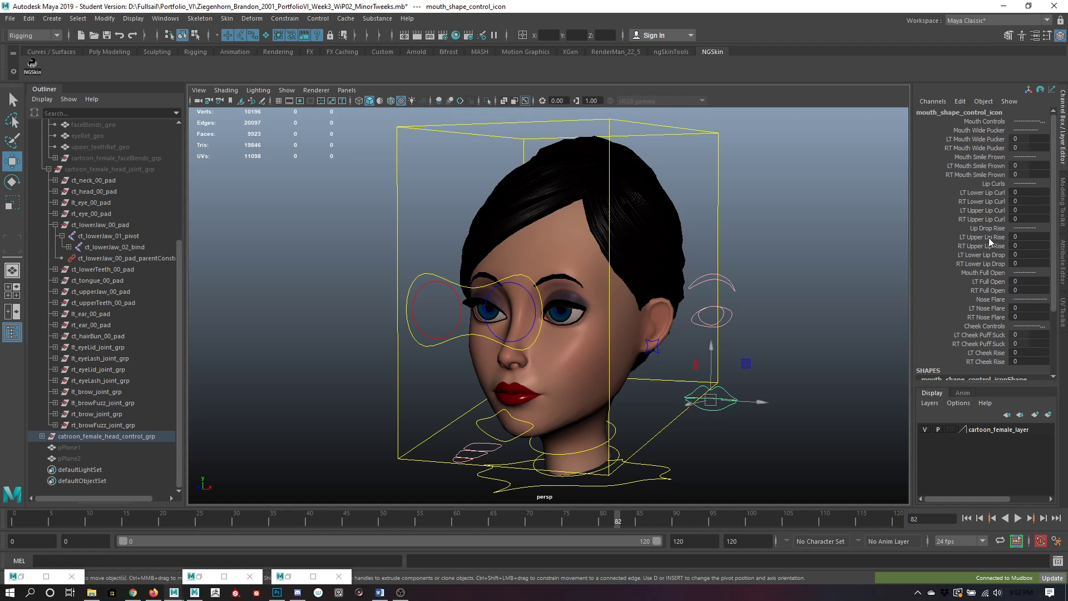
Flex LT/RT Upper Lip Rise, drop both lower lips to 8.2, and test Nose Flare back to 0.
{"action": "left_click_drag", "start_coordinate": [988, 238], "coordinate": [982, 246]}
{"action": "middle_click_drag", "start_coordinate": [787, 258], "coordinate": [750, 252]}
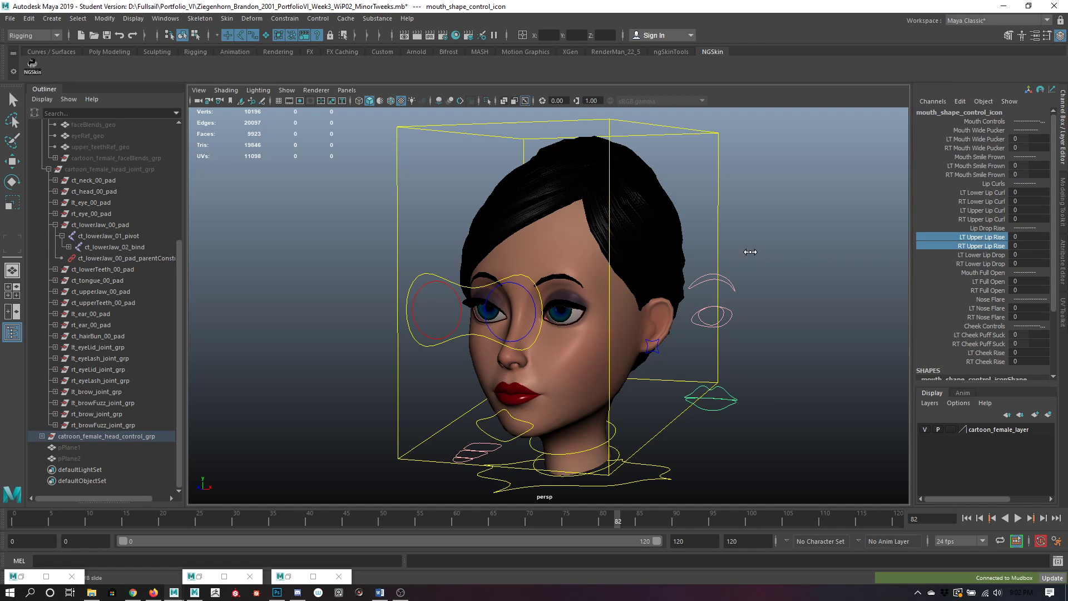
{"action": "left_click_drag", "start_coordinate": [979, 256], "coordinate": [977, 264]}
{"action": "mouse_move", "coordinate": [829, 283]}
{"action": "middle_mouse_down"}
{"action": "mouse_move", "coordinate": [852, 290]}
{"action": "mouse_move", "coordinate": [823, 288]}
{"action": "middle_mouse_up"}
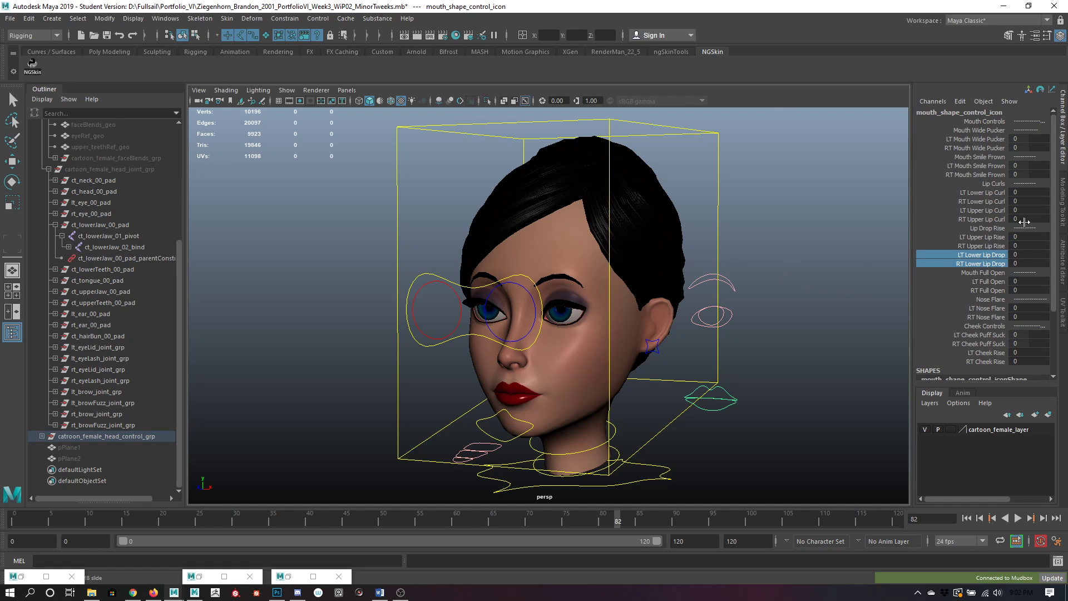
{"action": "left_click_drag", "start_coordinate": [993, 309], "coordinate": [993, 317]}
{"action": "middle_click_drag", "start_coordinate": [825, 306], "coordinate": [801, 305]}
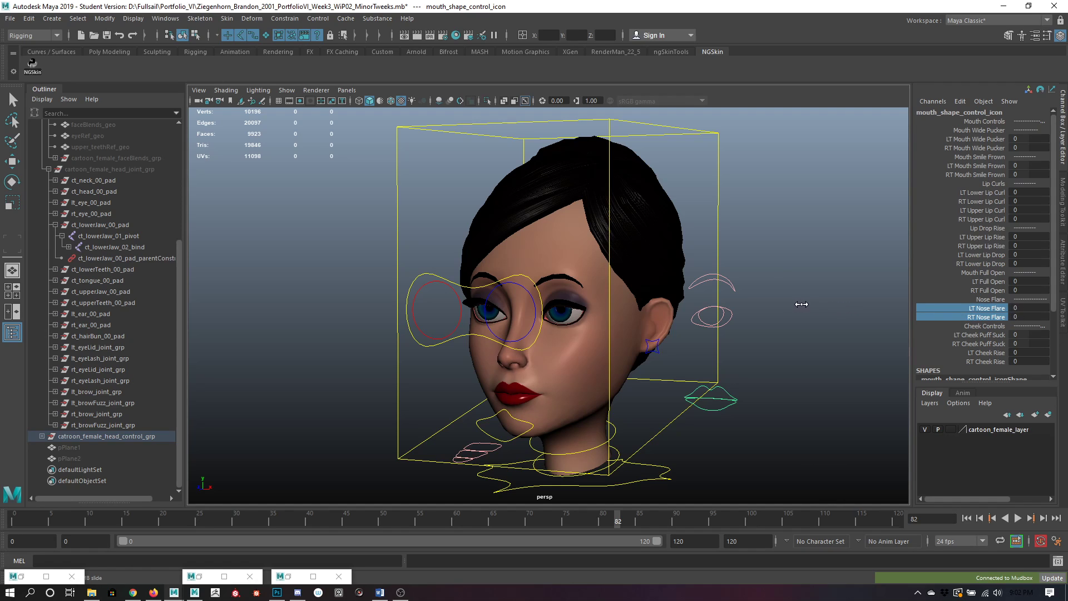
Puff and suck both cheeks, reset Cheek Puff Suck to 0, then raise both cheeks to about 4.9.
{"action": "left_click", "coordinate": [990, 336]}
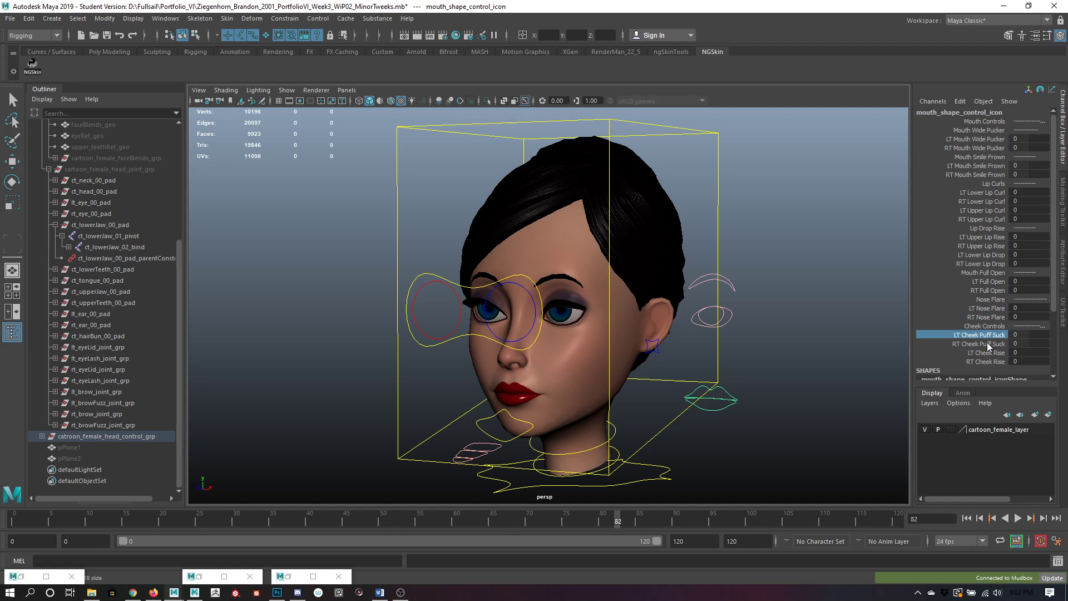
{"action": "left_click", "coordinate": [986, 344], "text": "shift"}
{"action": "middle_click_drag", "start_coordinate": [842, 316], "coordinate": [890, 320]}
{"action": "left_click", "coordinate": [1023, 333]}
{"action": "left_click", "coordinate": [1014, 343], "text": "shift"}
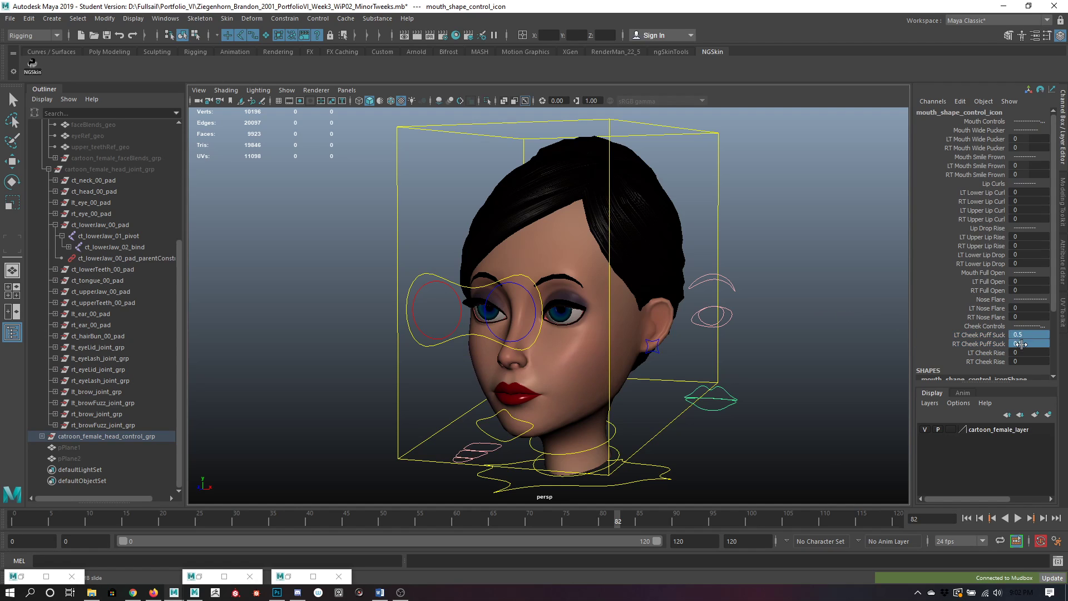
{"action": "type", "text": "0"}
{"action": "key", "text": "Return"}
{"action": "left_click_drag", "start_coordinate": [999, 353], "coordinate": [984, 363]}
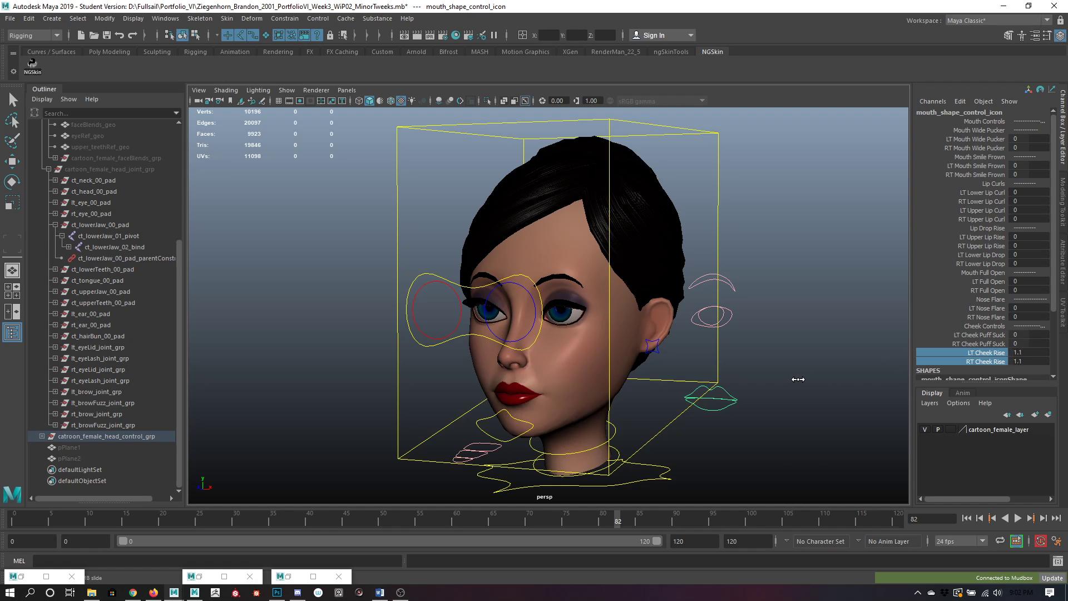
{"action": "mouse_move", "coordinate": [797, 379]}
{"action": "middle_mouse_down"}
{"action": "mouse_move", "coordinate": [819, 381]}
{"action": "mouse_move", "coordinate": [783, 373]}
{"action": "middle_mouse_up"}
Rotate the jaw control to Rotate X 11.616 to open the mouth, then turn the tongue control.
{"action": "key", "text": "w"}
{"action": "left_click", "coordinate": [779, 421]}
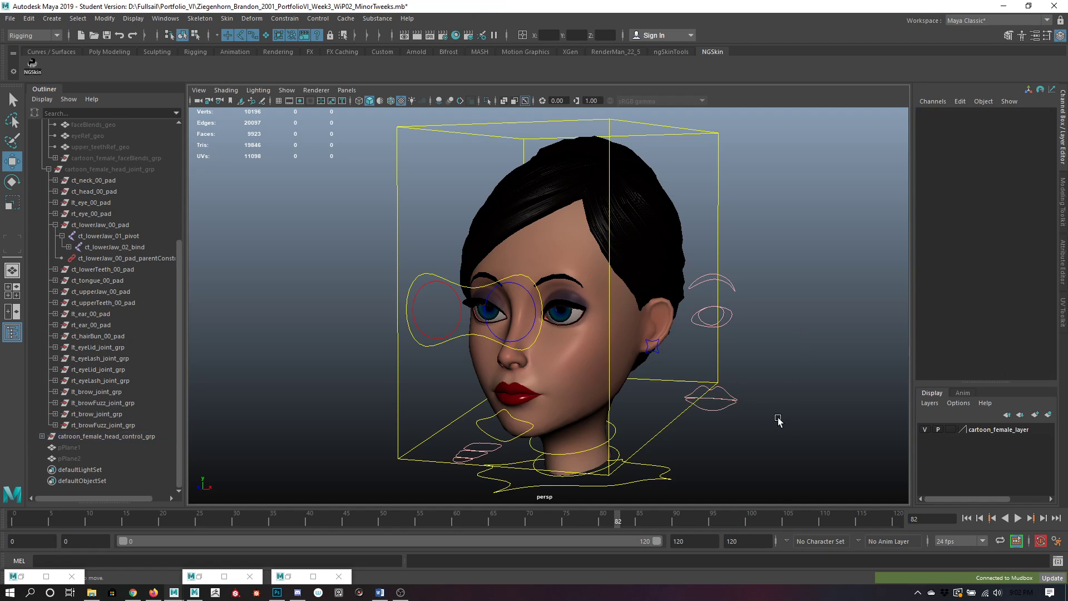
{"action": "left_click_drag", "start_coordinate": [526, 445], "coordinate": [503, 448], "text": "alt"}
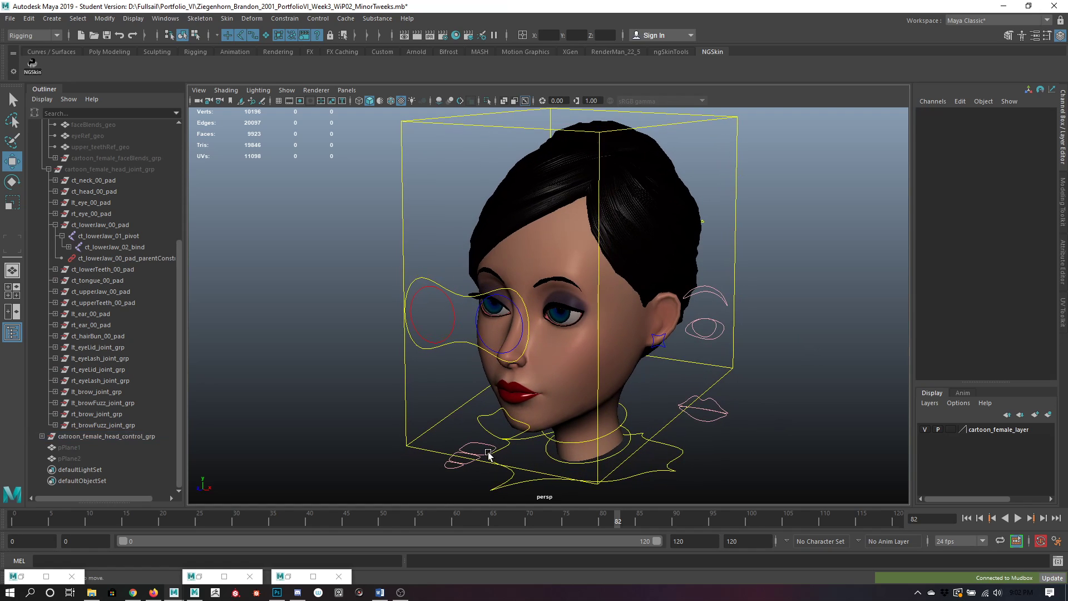
{"action": "left_click", "coordinate": [486, 417]}
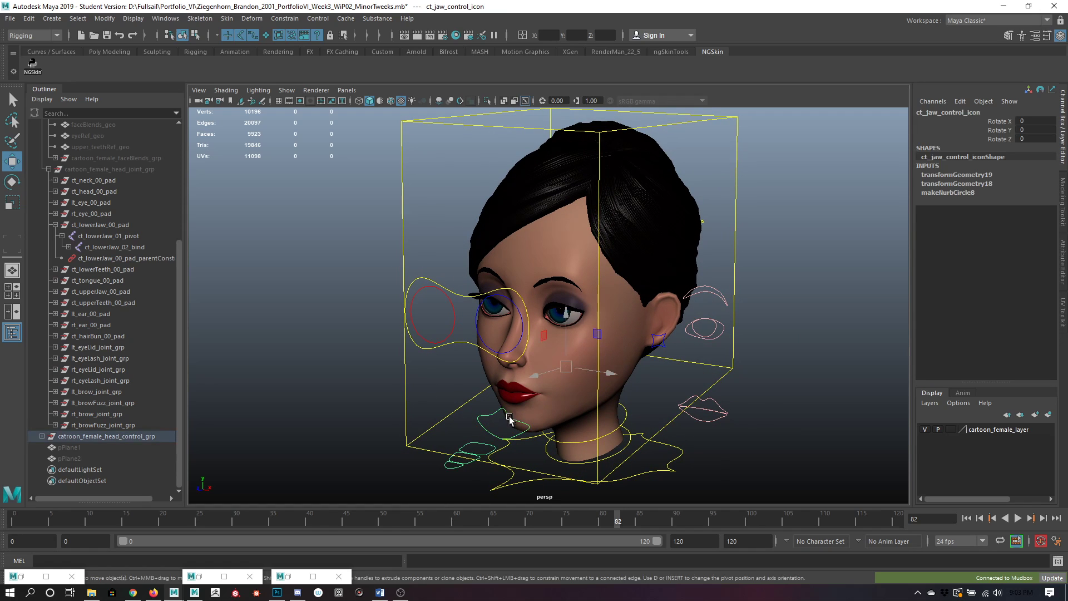
{"action": "key", "text": "e"}
{"action": "left_click_drag", "start_coordinate": [550, 363], "coordinate": [469, 441]}
{"action": "left_click", "coordinate": [491, 474]}
Undo the tongue rotation, then toggle Ind Tongue Cont Vis On to inspect and back Off.
{"action": "key", "text": "ctrl+z"}
{"action": "key", "text": "ctrl+z"}
{"action": "key", "text": "ctrl+z"}
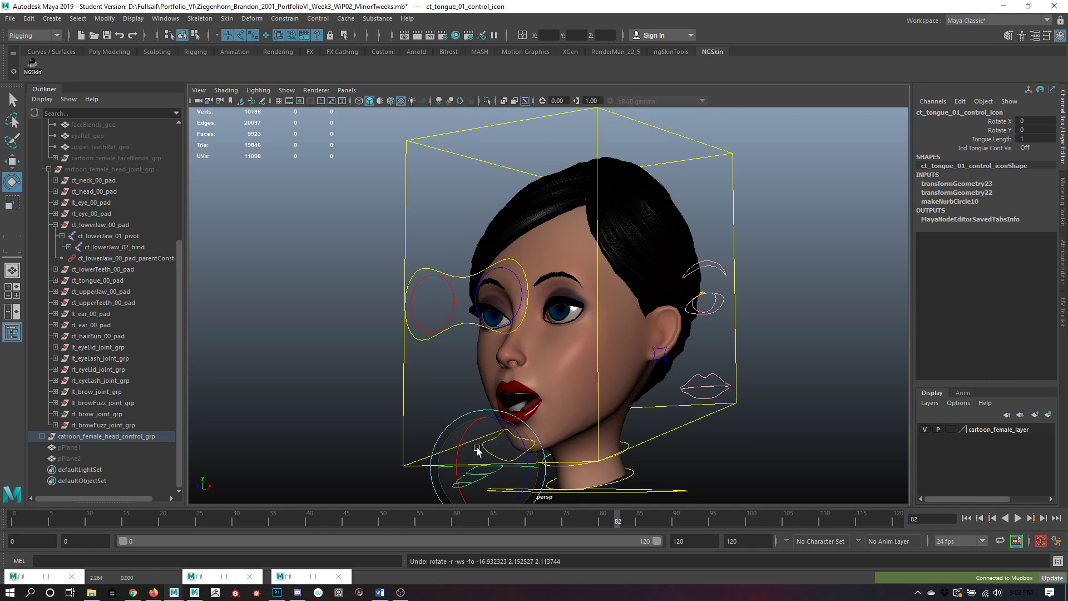
{"action": "left_click_drag", "start_coordinate": [589, 385], "coordinate": [645, 382], "text": "alt"}
{"action": "left_click", "coordinate": [1024, 147]}
{"action": "left_click", "coordinate": [1024, 147]}
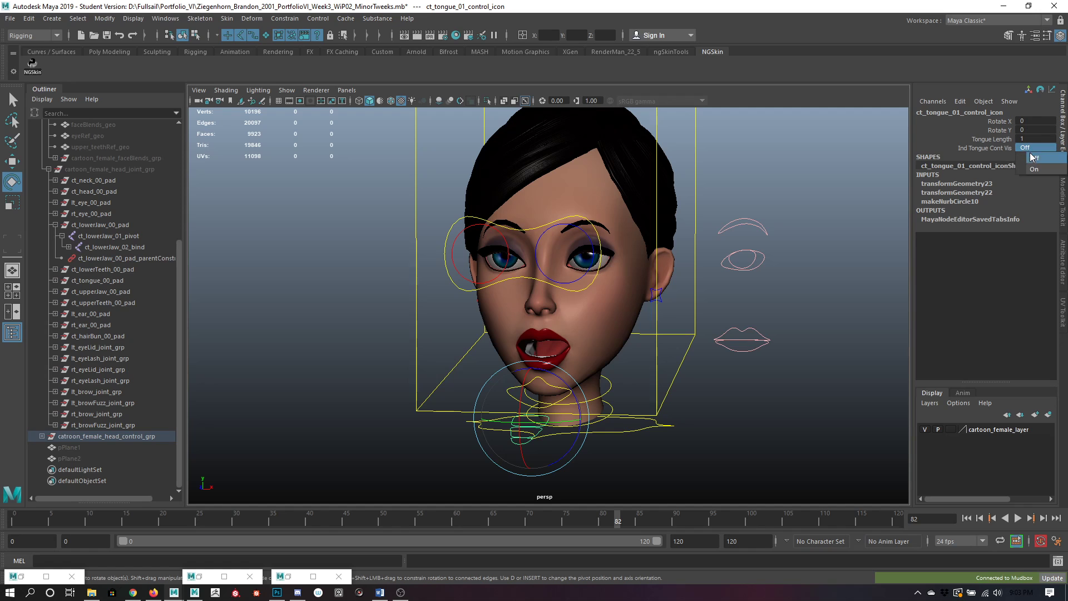
{"action": "left_click", "coordinate": [1030, 168]}
{"action": "left_click_drag", "start_coordinate": [672, 381], "coordinate": [597, 379], "text": "alt"}
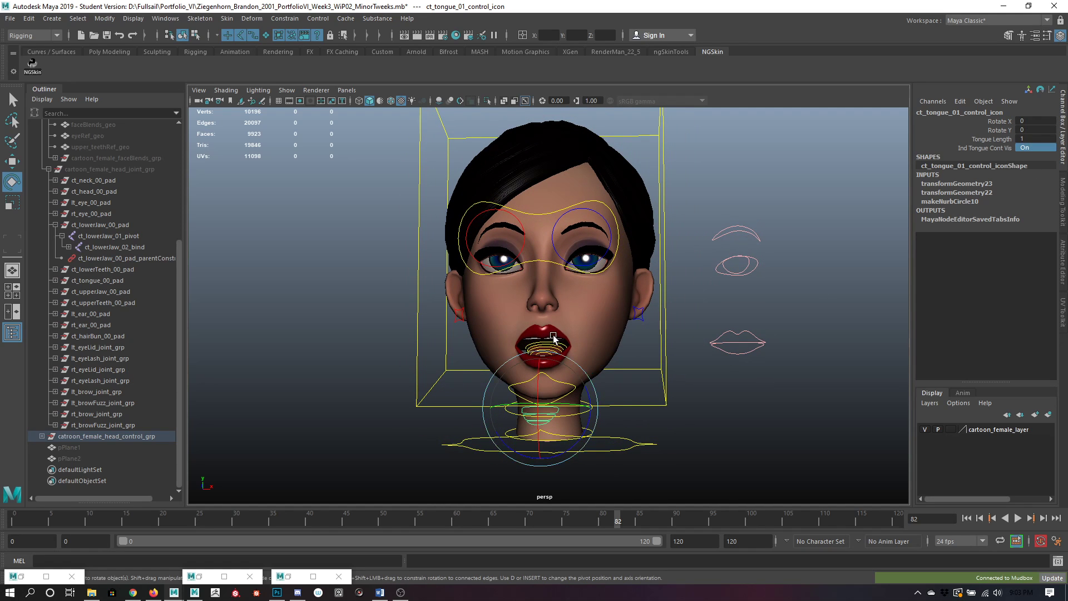
{"action": "left_click_drag", "start_coordinate": [803, 331], "coordinate": [801, 346], "text": "alt"}
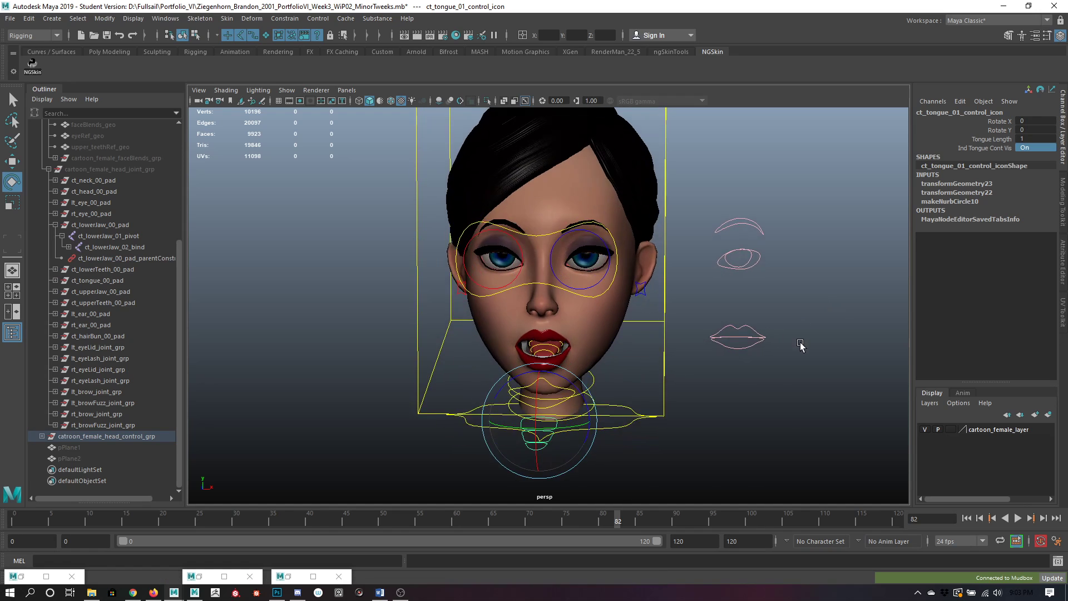
{"action": "left_click", "coordinate": [1030, 145]}
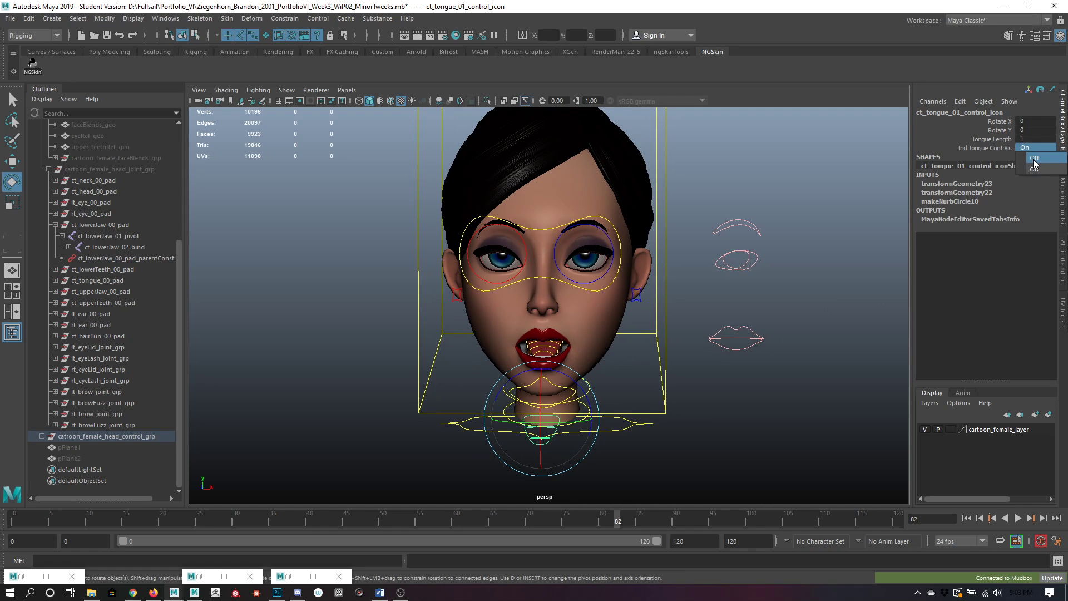
{"action": "left_click", "coordinate": [1034, 159]}
Set the jaw control's Rotate X to 0 to close the mouth.
{"action": "left_click_drag", "start_coordinate": [704, 417], "coordinate": [632, 482], "text": "alt"}
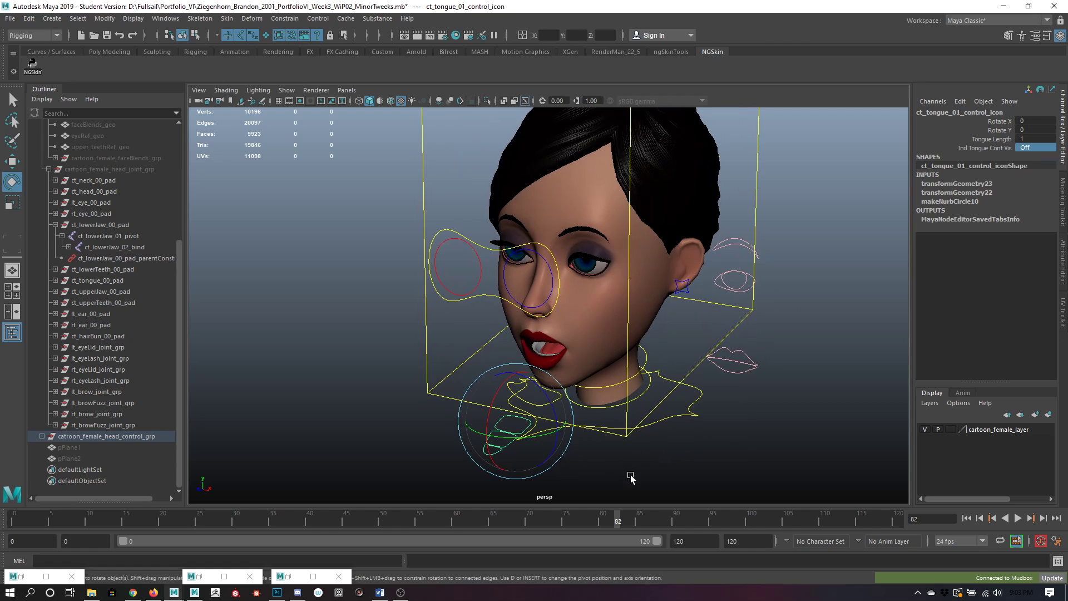
{"action": "left_click", "coordinate": [632, 482]}
{"action": "left_click", "coordinate": [544, 410]}
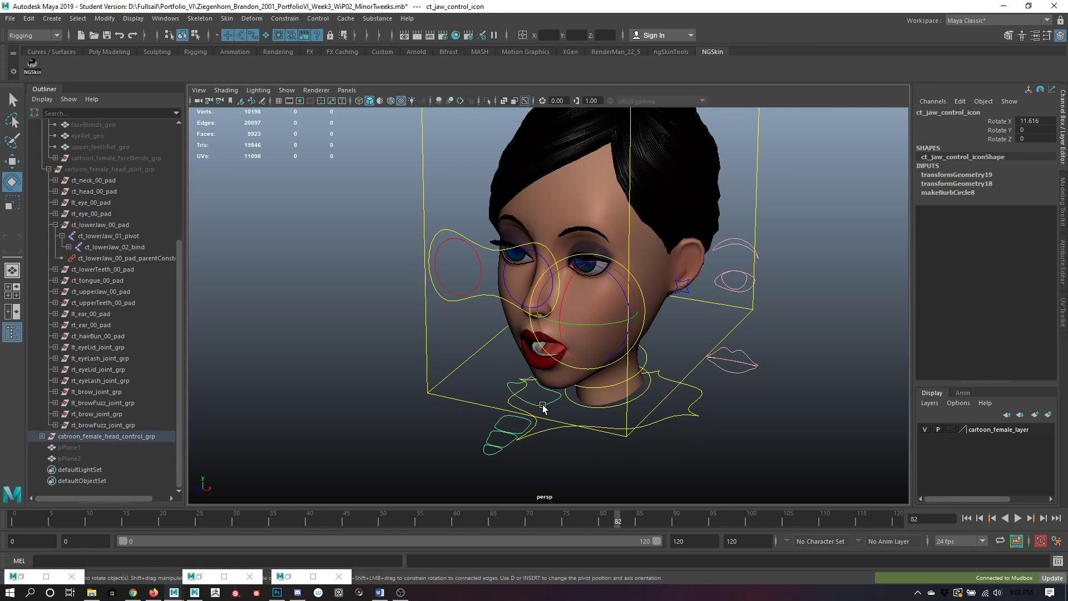
{"action": "left_click", "coordinate": [1034, 120]}
{"action": "key", "text": "Return"}
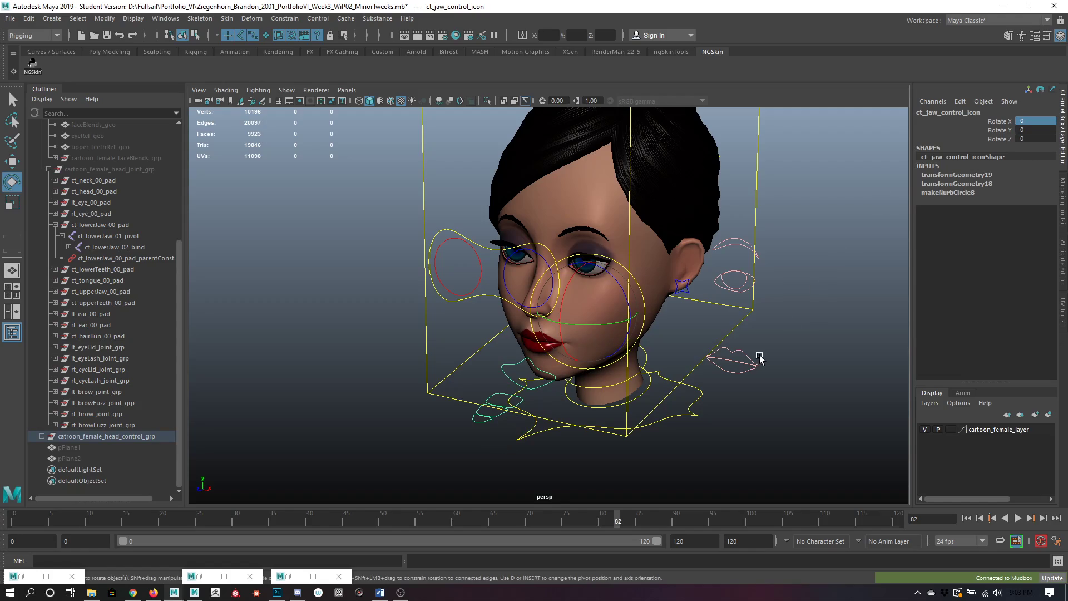
{"action": "left_click_drag", "start_coordinate": [760, 359], "coordinate": [729, 367], "text": "alt"}
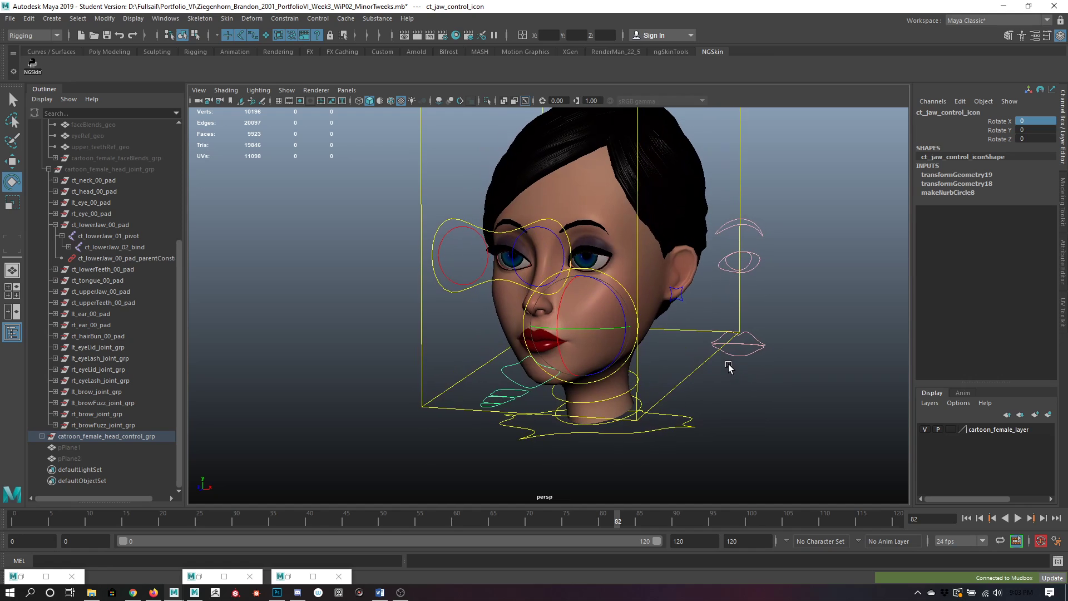
{"action": "left_click", "coordinate": [753, 228]}
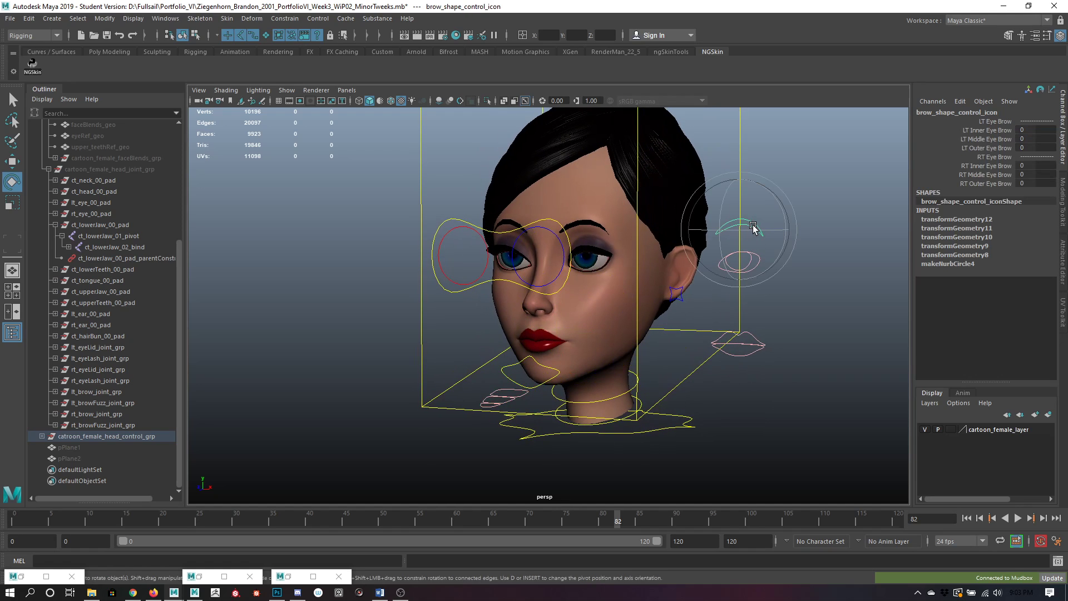
{"action": "left_click", "coordinate": [826, 295]}
{"action": "left_click", "coordinate": [743, 271]}
{"action": "left_click", "coordinate": [855, 296]}
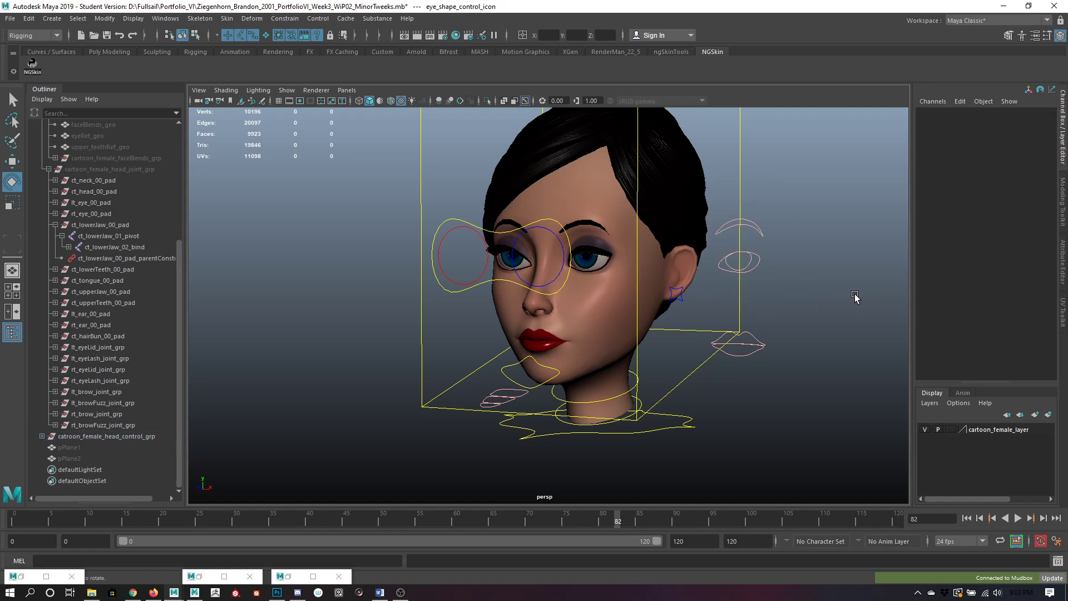
{"action": "left_click_drag", "start_coordinate": [855, 297], "coordinate": [805, 361], "text": "alt"}
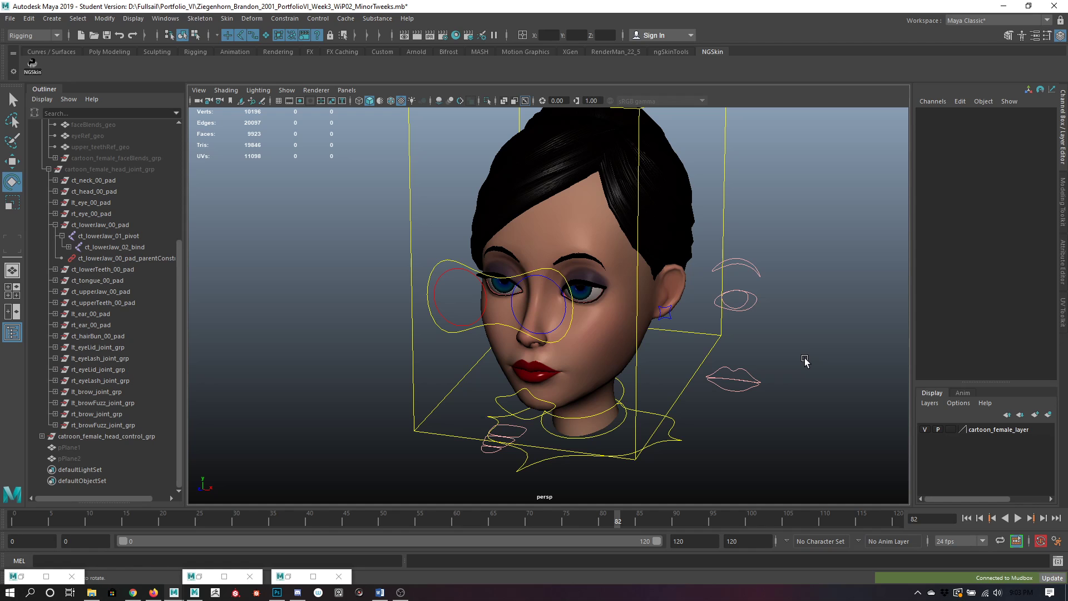
{"action": "left_click_drag", "start_coordinate": [651, 355], "coordinate": [584, 329], "text": "alt"}
{"action": "left_click", "coordinate": [831, 257]}
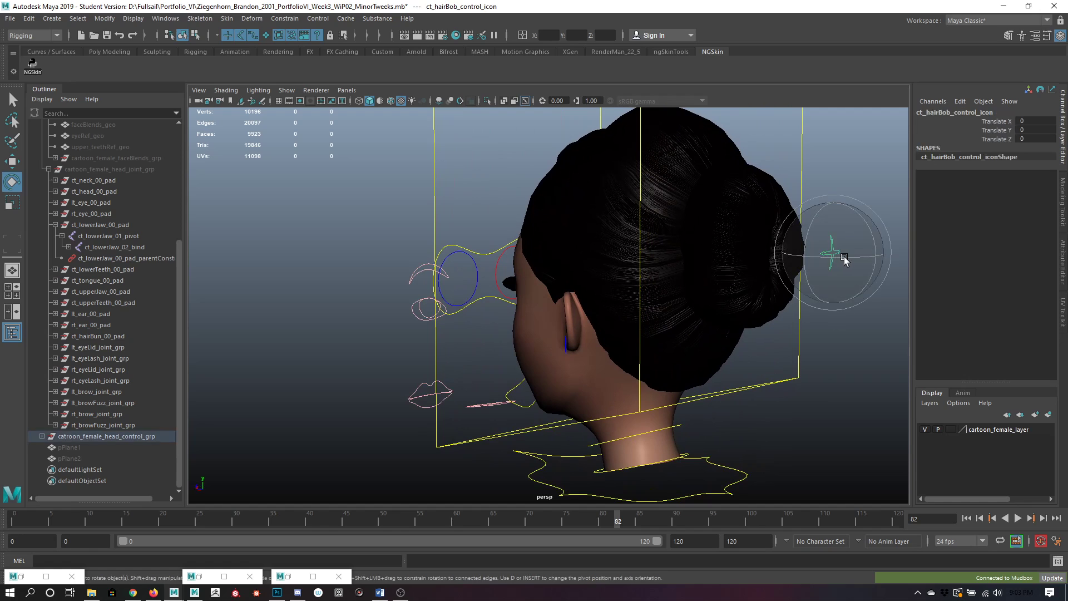
{"action": "key", "text": "w"}
{"action": "mouse_move", "coordinate": [831, 256]}
{"action": "left_mouse_down"}
{"action": "mouse_move", "coordinate": [817, 267]}
{"action": "mouse_move", "coordinate": [823, 245]}
{"action": "mouse_move", "coordinate": [817, 255]}
{"action": "left_mouse_up"}
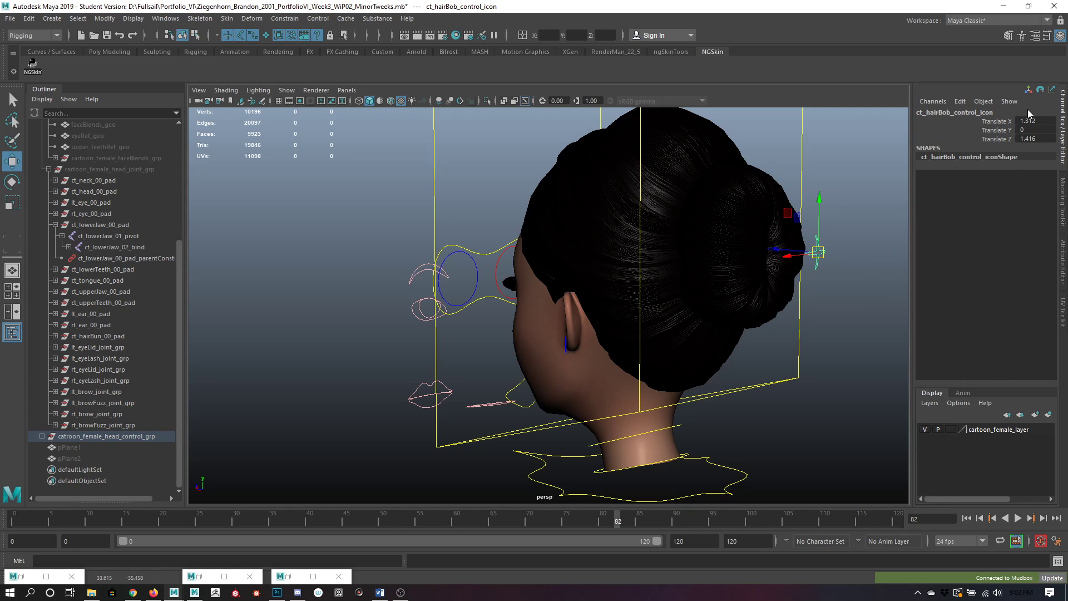
{"action": "left_click_drag", "start_coordinate": [1033, 121], "coordinate": [1036, 139]}
{"action": "type", "text": "0"}
{"action": "key", "text": "Return"}
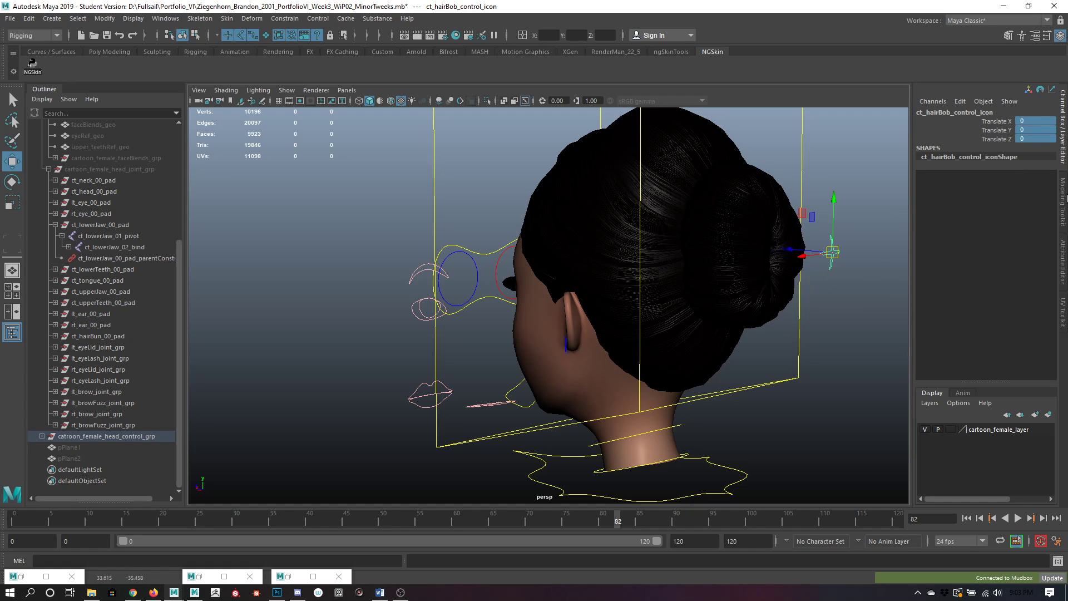
{"action": "left_click_drag", "start_coordinate": [876, 201], "coordinate": [790, 248], "text": "alt"}
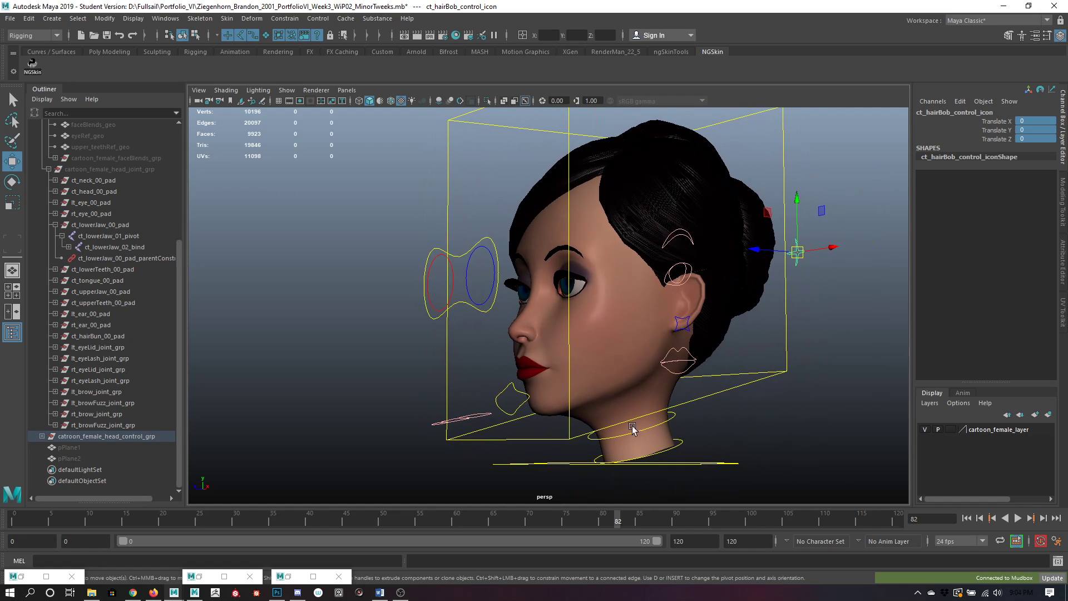
{"action": "left_click", "coordinate": [550, 440]}
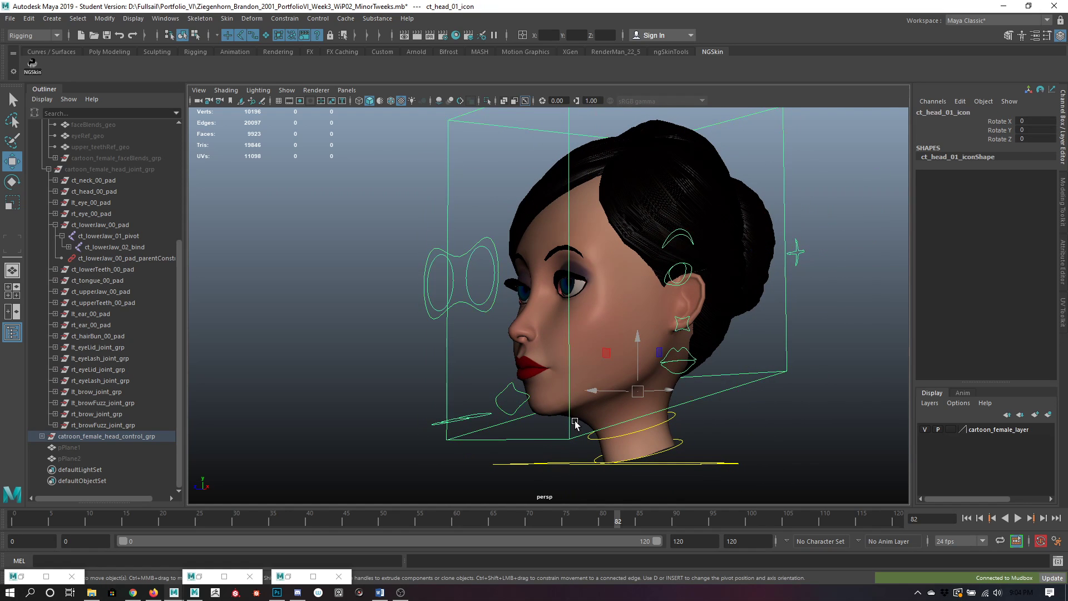
{"action": "key", "text": "e"}
{"action": "left_click_drag", "start_coordinate": [608, 371], "coordinate": [595, 378]}
{"action": "key", "text": "ctrl+z"}
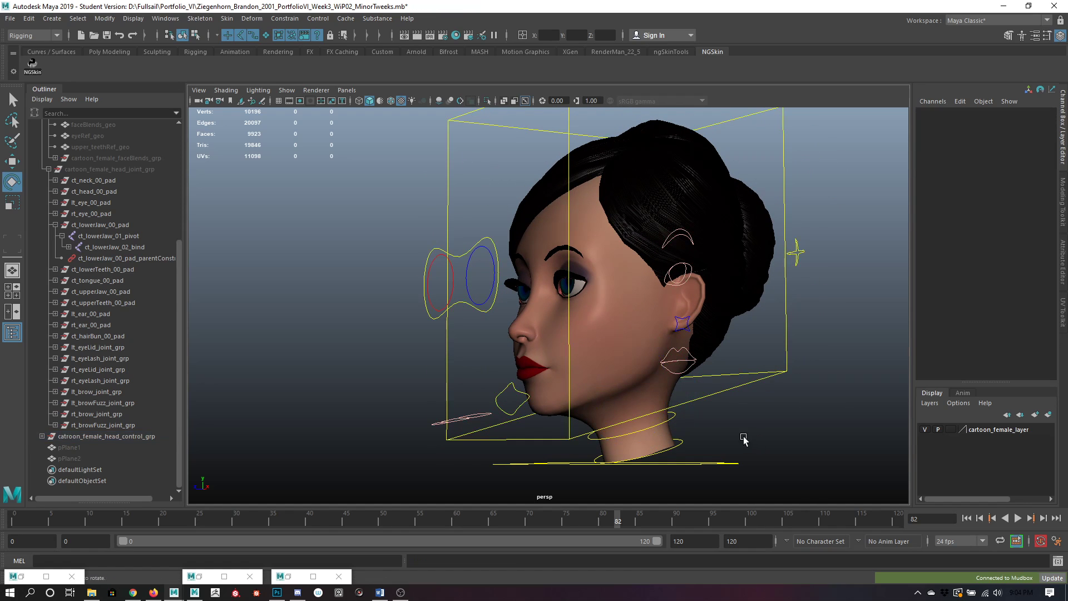
{"action": "left_click", "coordinate": [740, 436]}
{"action": "left_click_drag", "start_coordinate": [661, 435], "coordinate": [706, 431], "text": "alt"}
{"action": "left_click", "coordinate": [668, 327]}
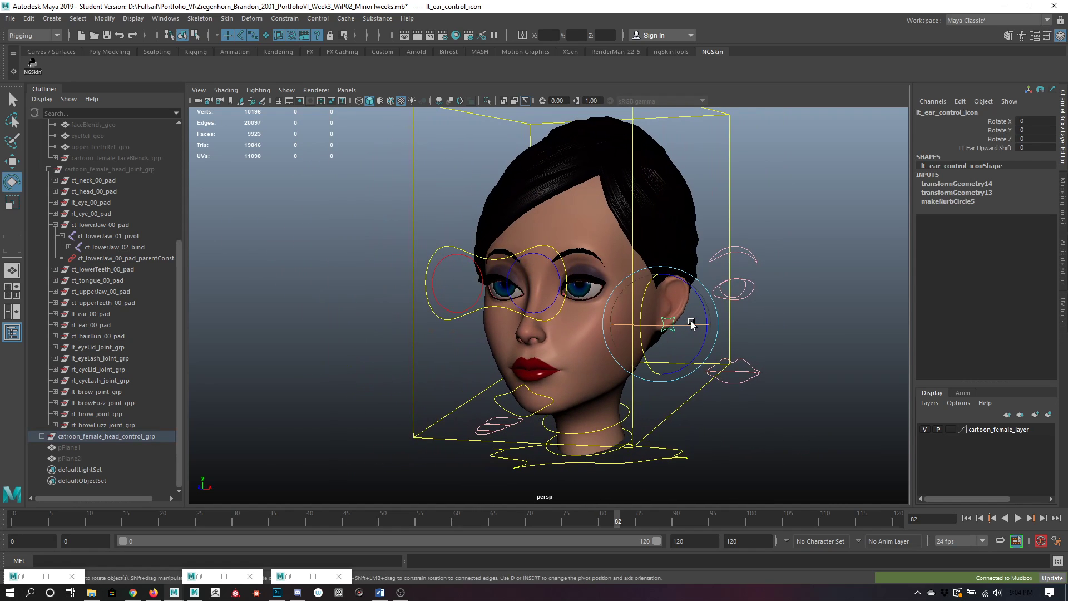
{"action": "left_click_drag", "start_coordinate": [677, 328], "coordinate": [693, 328]}
{"action": "key", "text": "ctrl+z"}
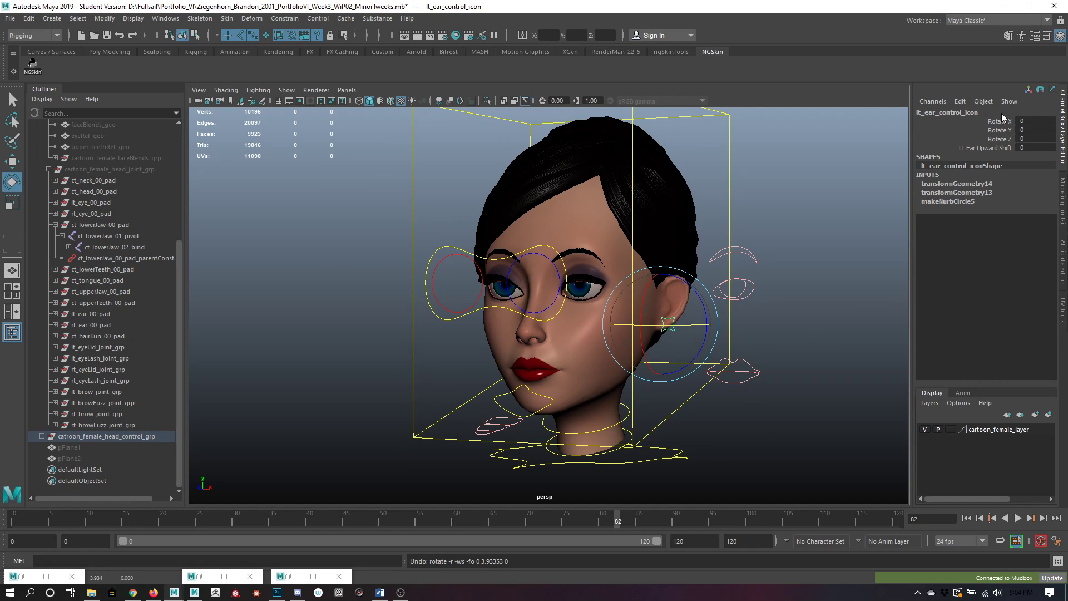
{"action": "left_click", "coordinate": [1000, 148]}
{"action": "middle_click_drag", "start_coordinate": [813, 323], "coordinate": [834, 317]}
{"action": "left_click_drag", "start_coordinate": [835, 317], "coordinate": [828, 318], "text": "alt"}
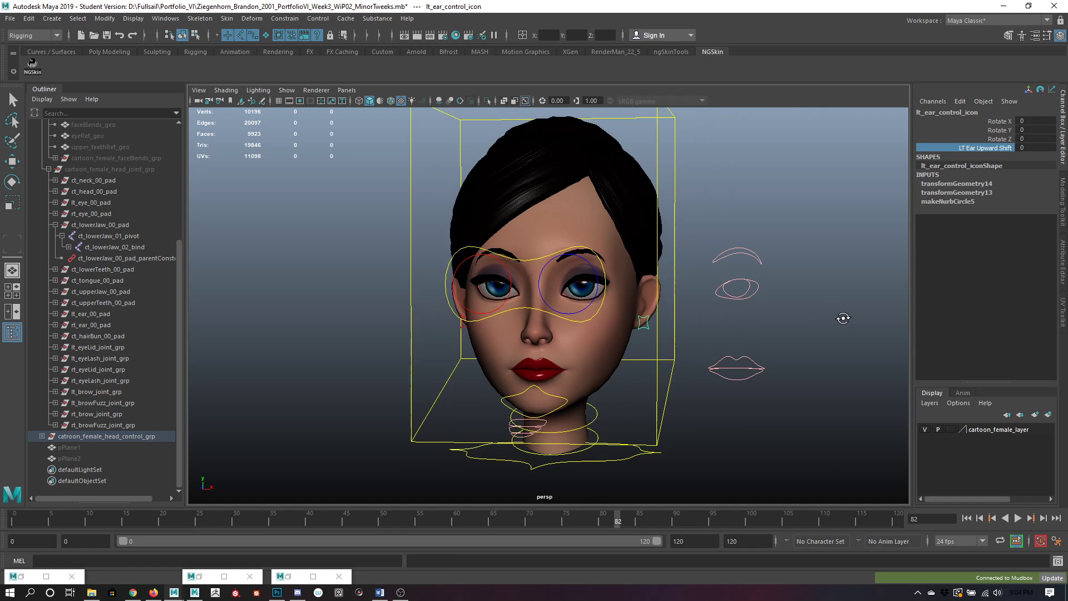
{"action": "left_click_drag", "start_coordinate": [843, 318], "coordinate": [775, 322], "text": "alt"}
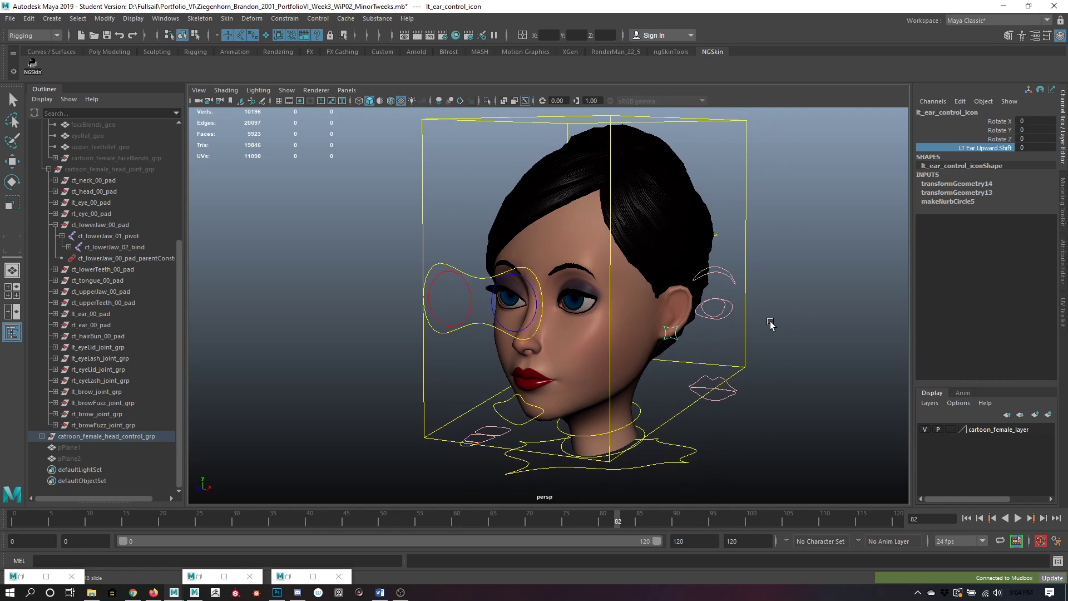